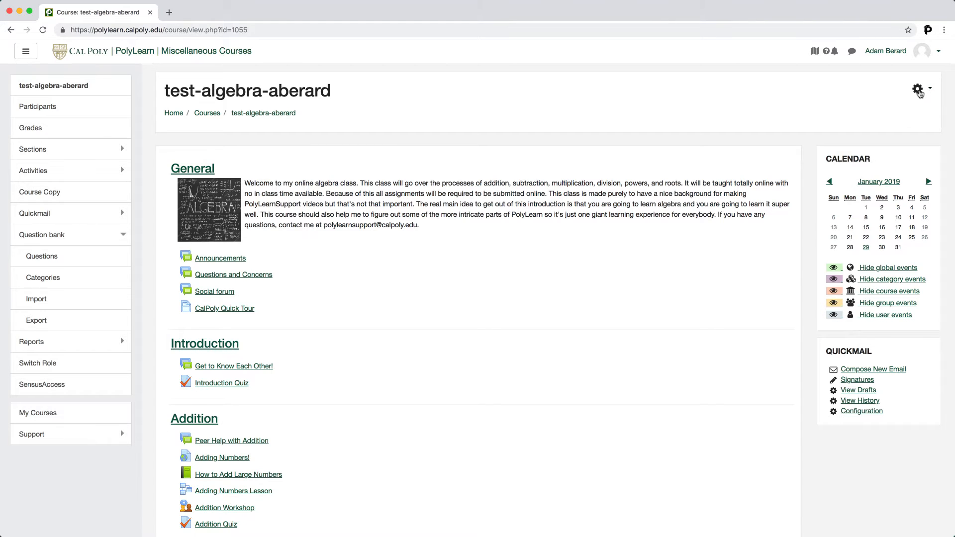
Step: Turn on course editing and add a new Assignment activity to the Addition section
click(919, 90)
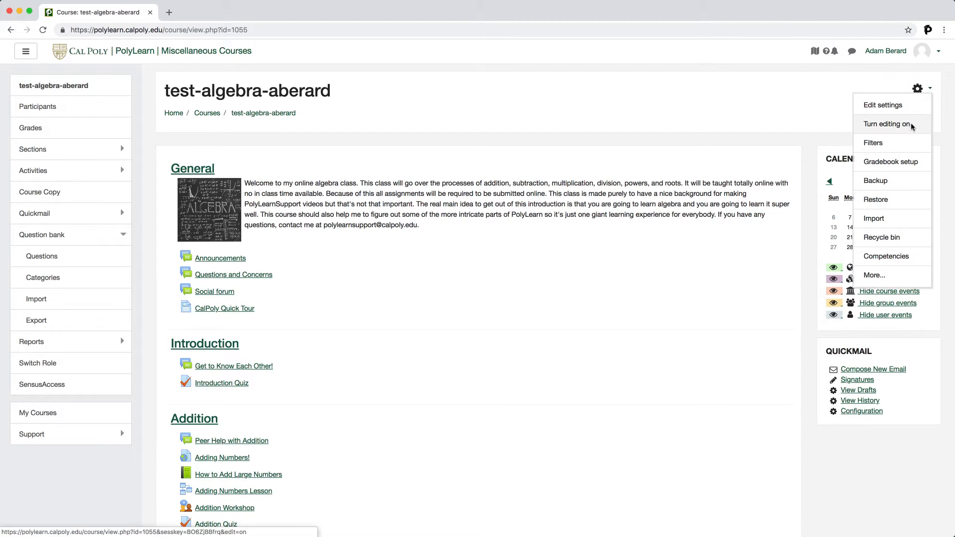
click(887, 125)
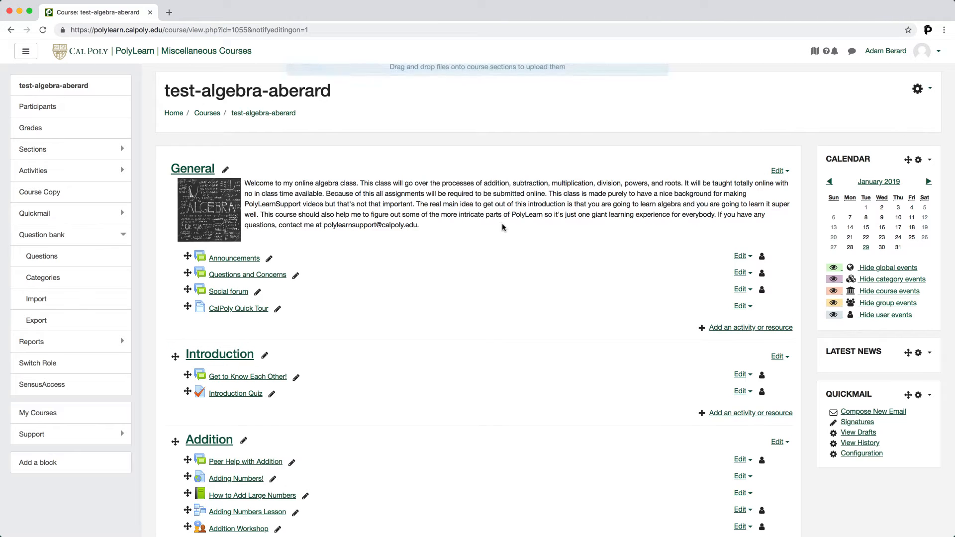
scroll(502, 228, down, 8)
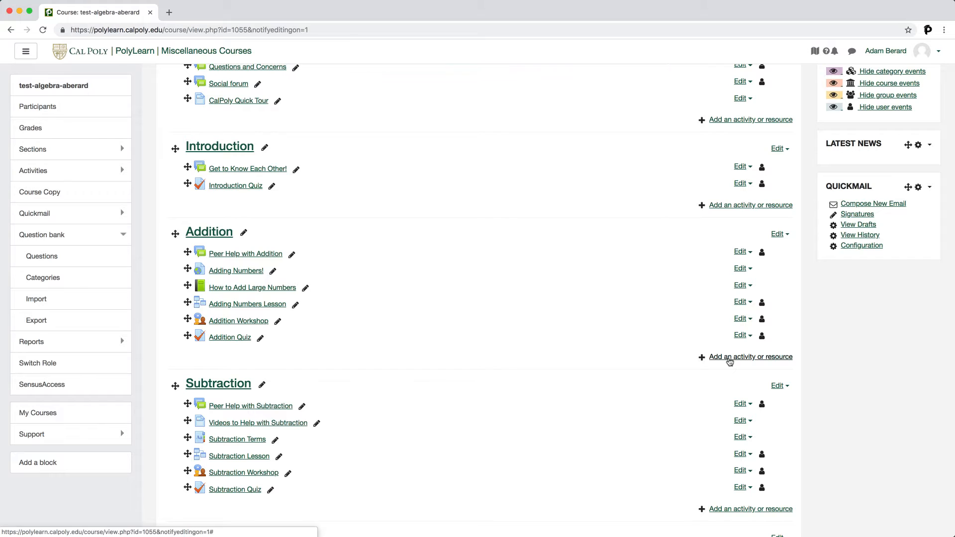
click(729, 358)
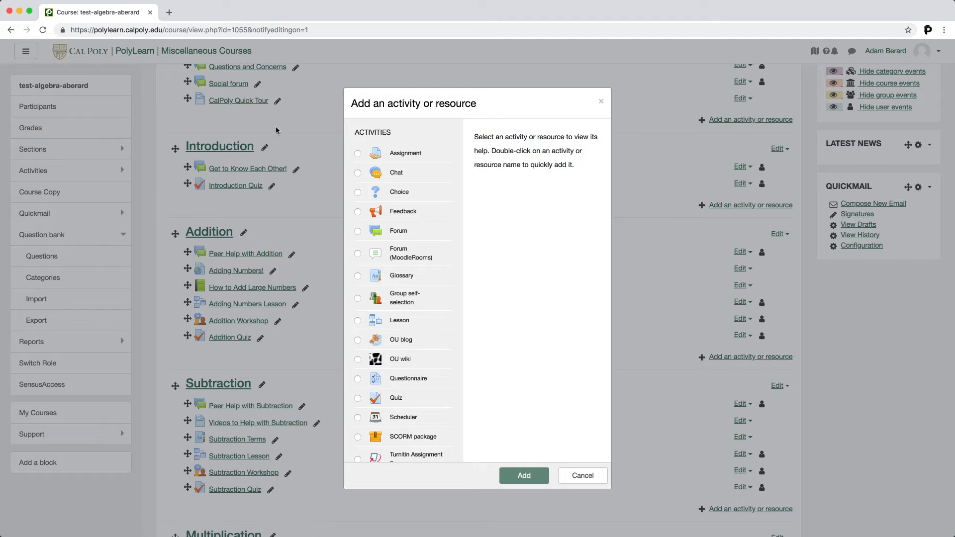
click(376, 156)
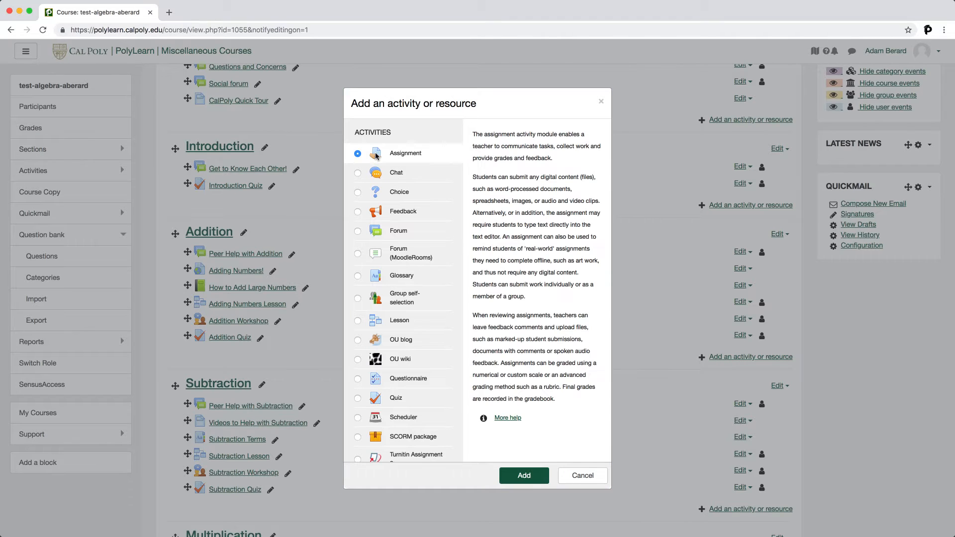
click(526, 477)
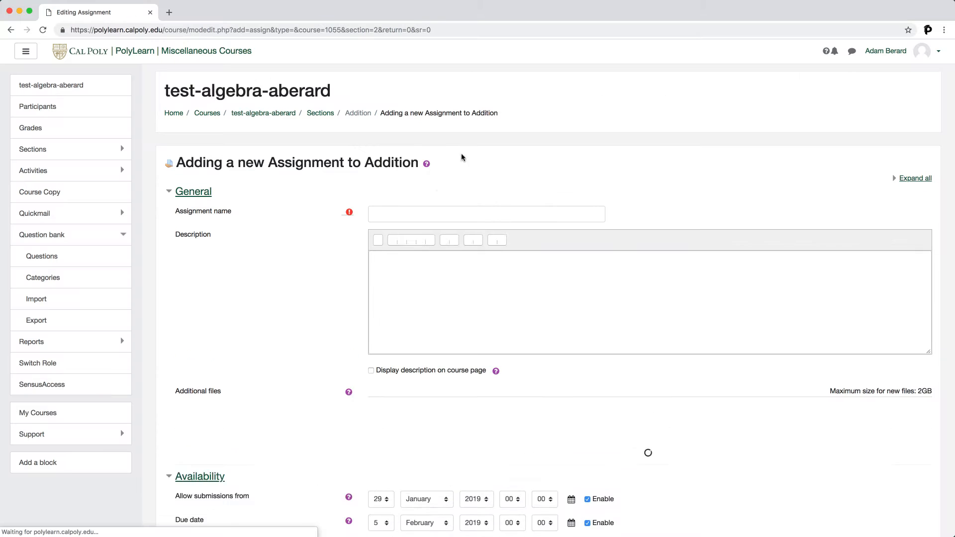
Step: Name the assignment "Adding assignment" and enter the description "Submit a pdf with 30 addition problems on it."
click(420, 215)
text(Adding assignment)
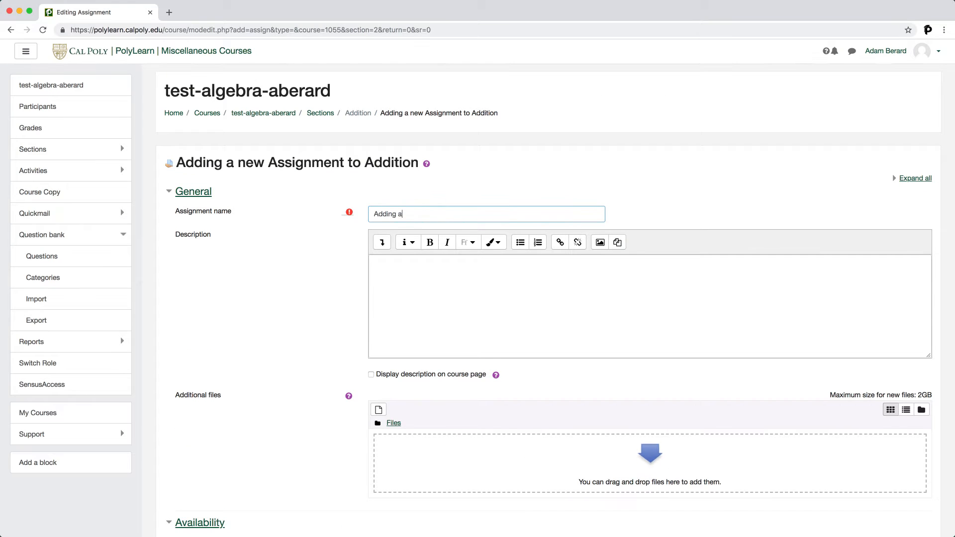
key(Tab)
key(Tab)
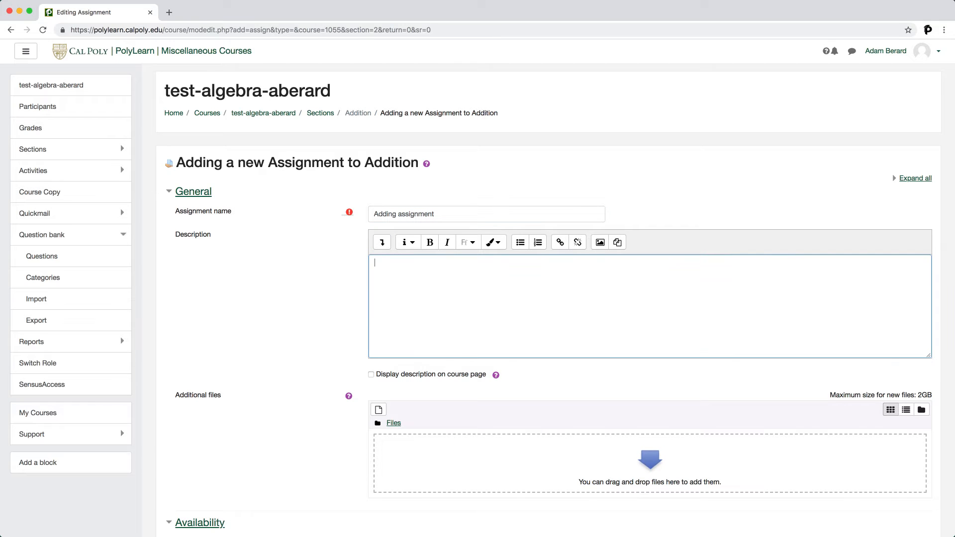
text(Submit a pdf with )
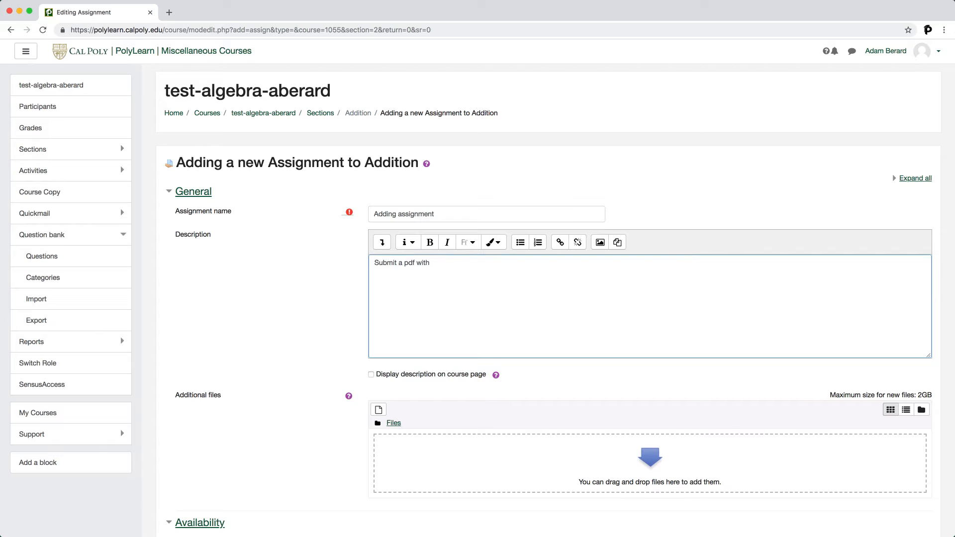
text(30 addition problems on it.)
Step: Capitalize the second word of the assignment name so it reads "Adding Assignment"
click(406, 214)
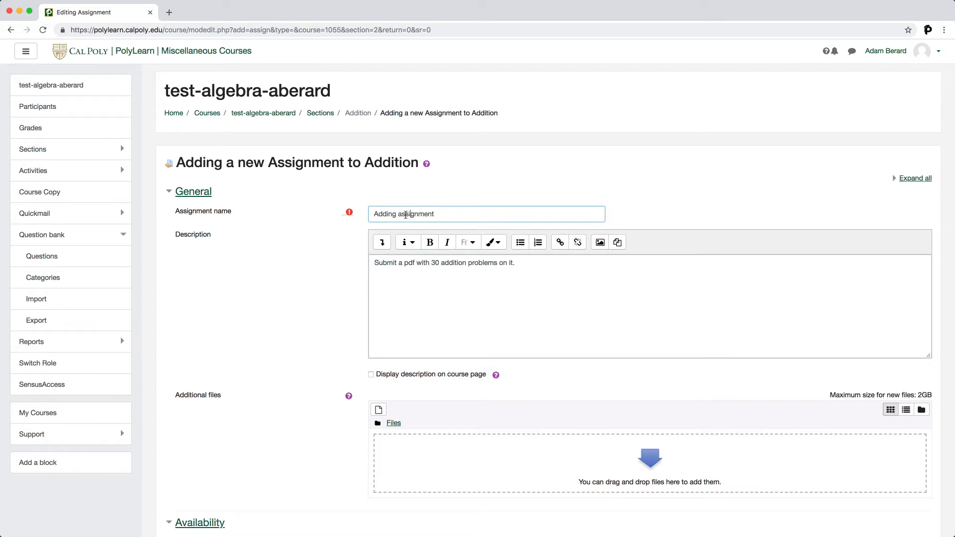
key(BackSpace)
text(A)
key(Tab)
Step: Review the assignment's additional files, availability dates and submission type settings
scroll(335, 222, down, 3)
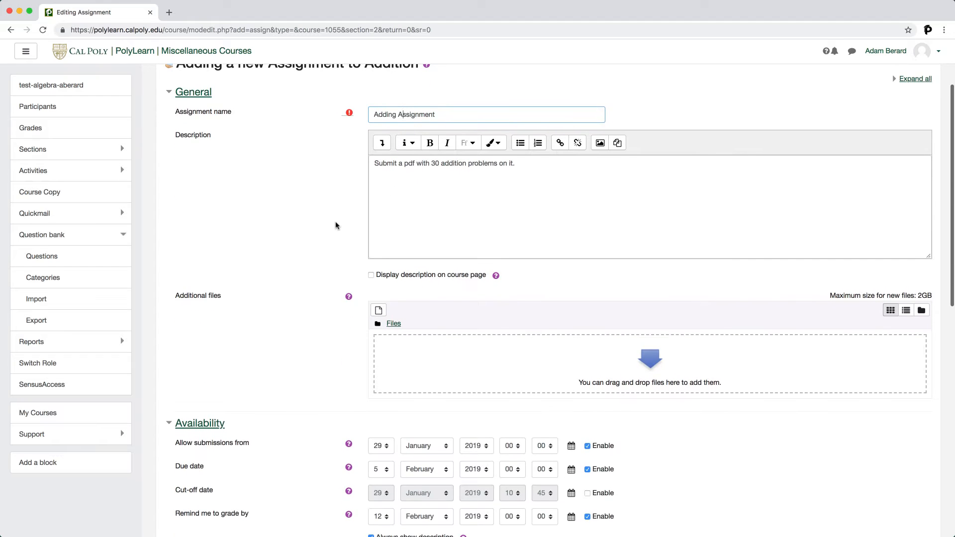
scroll(332, 227, down, 5)
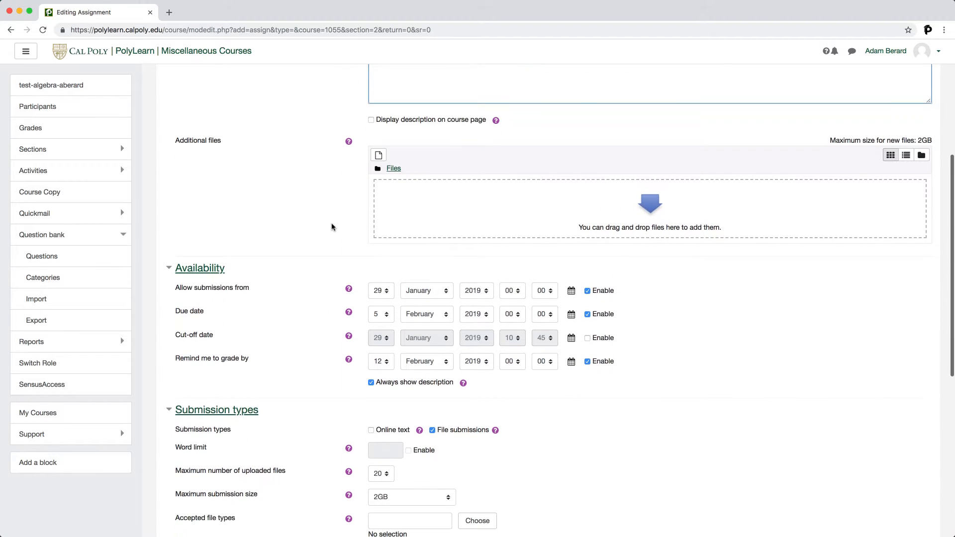
scroll(333, 227, down, 1)
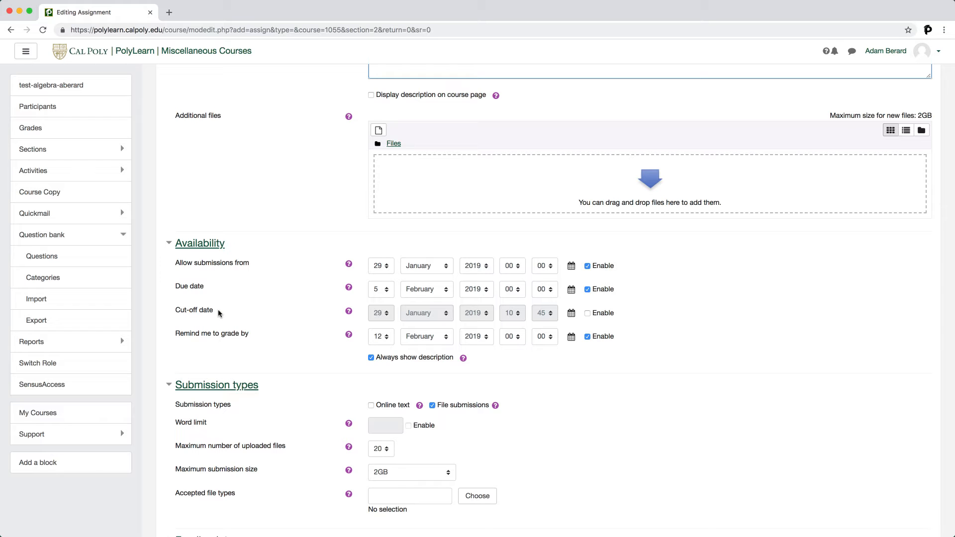
scroll(219, 314, down, 5)
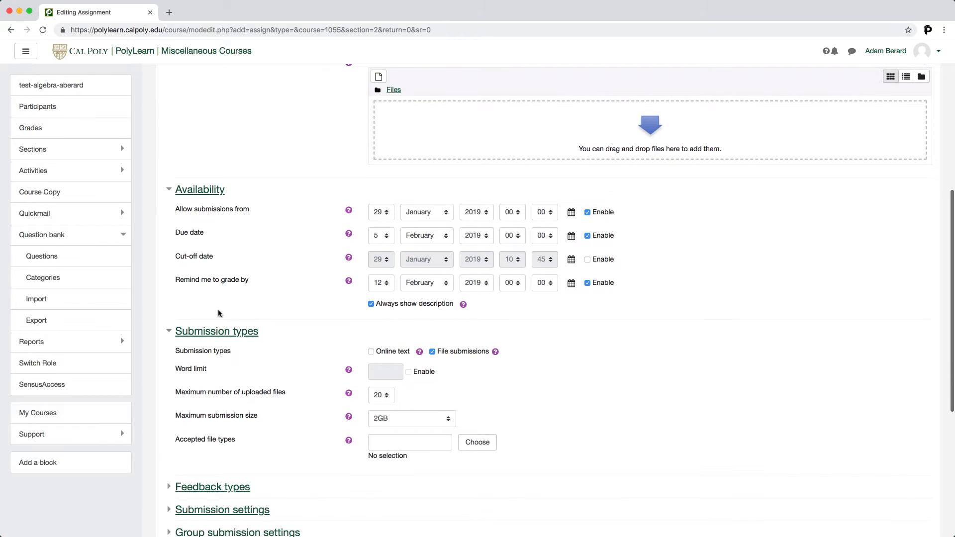
scroll(225, 310, down, 3)
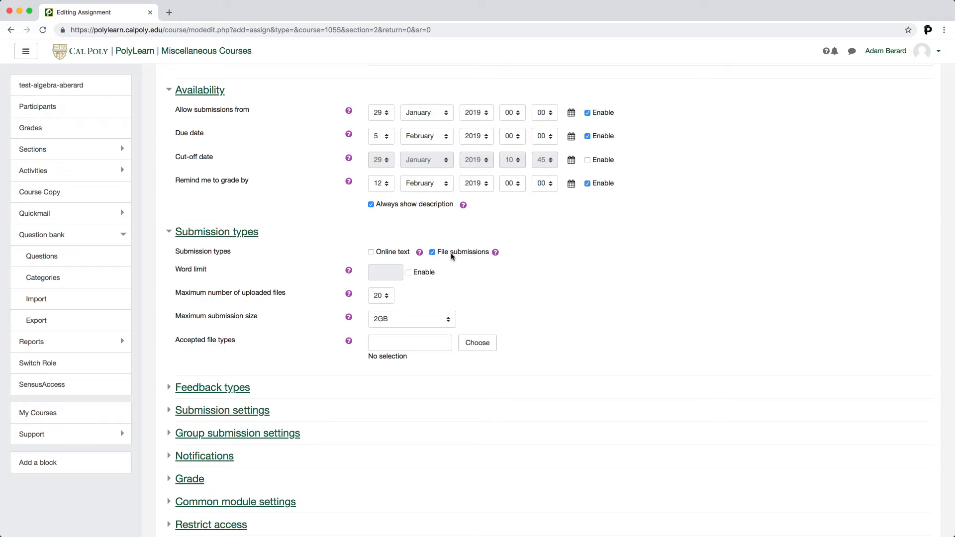
Step: Try enabling online text submissions with a word limit, and return to file submissions only
click(387, 253)
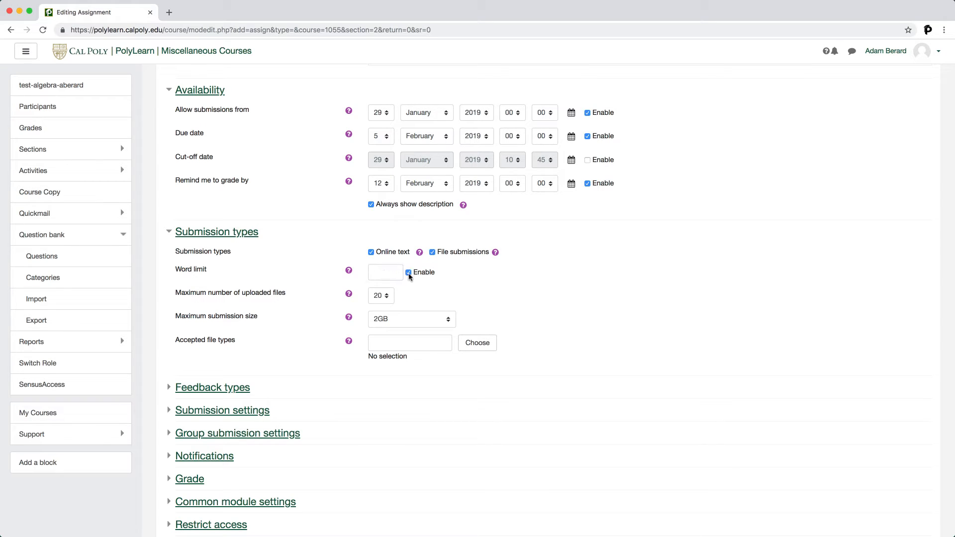
click(371, 253)
scroll(329, 269, down, 1)
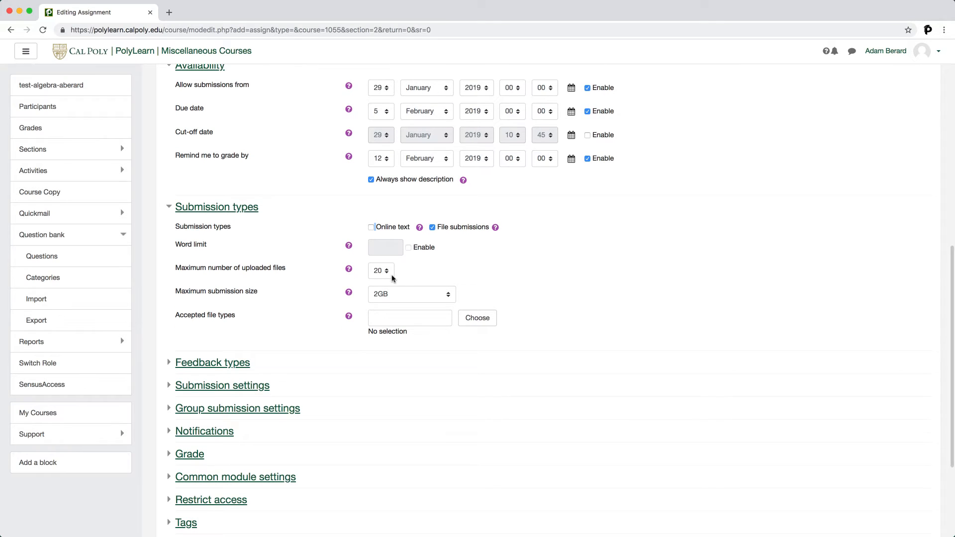
click(421, 322)
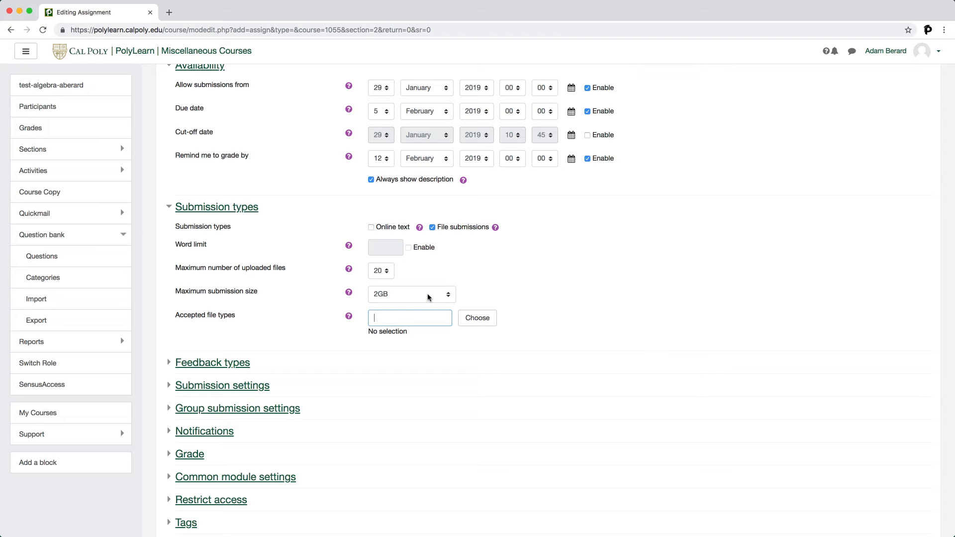
click(513, 293)
Step: Expand the feedback types settings and read the help for the Comment inline option
scroll(512, 294, down, 5)
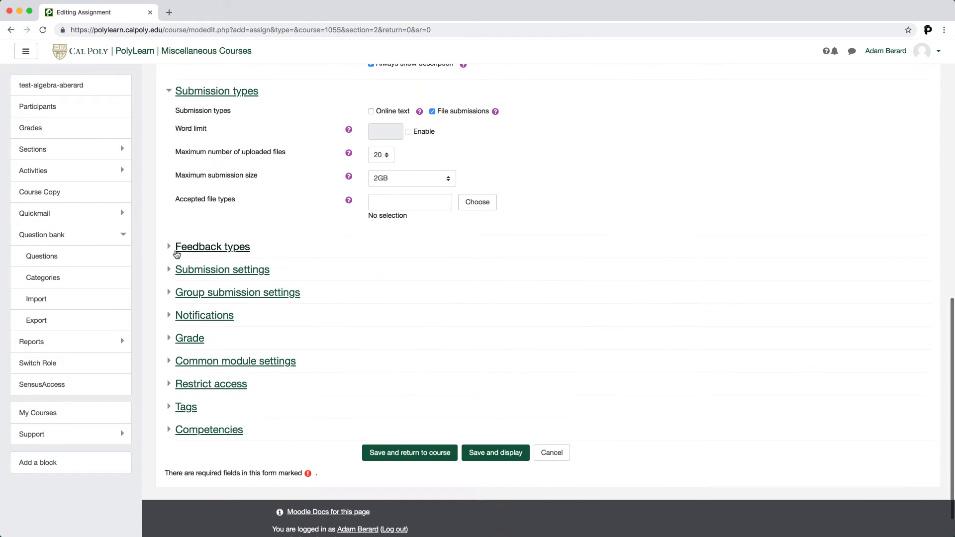
click(176, 254)
scroll(241, 271, down, 1)
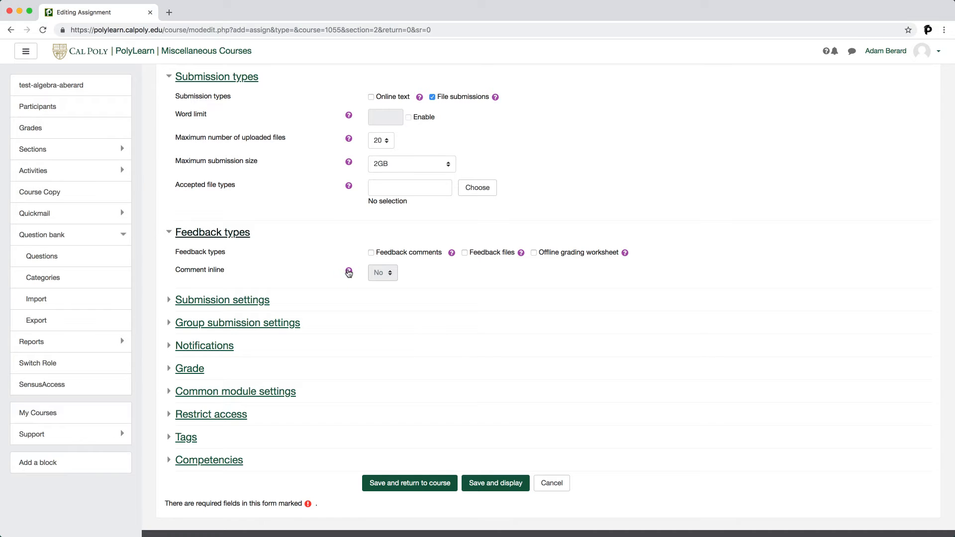
click(349, 272)
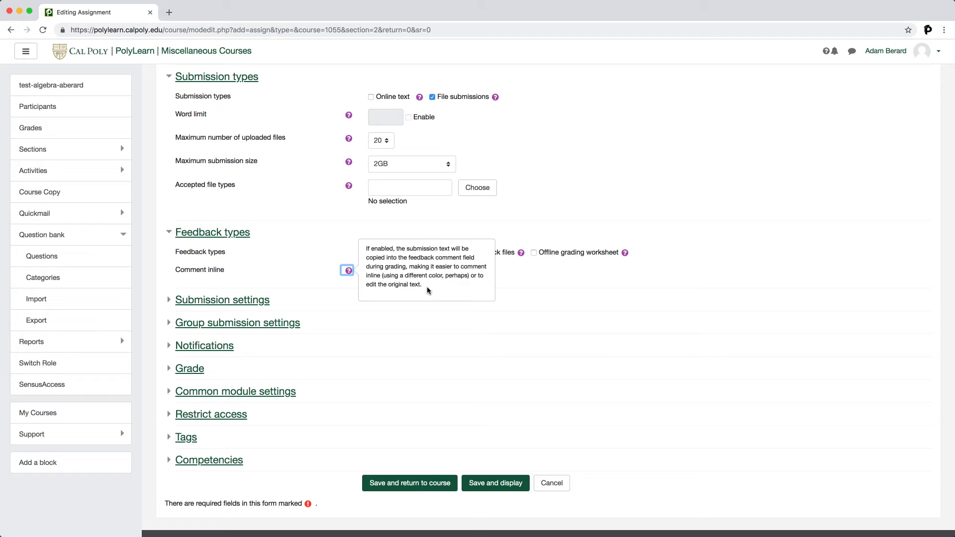
click(328, 274)
scroll(326, 273, down, 2)
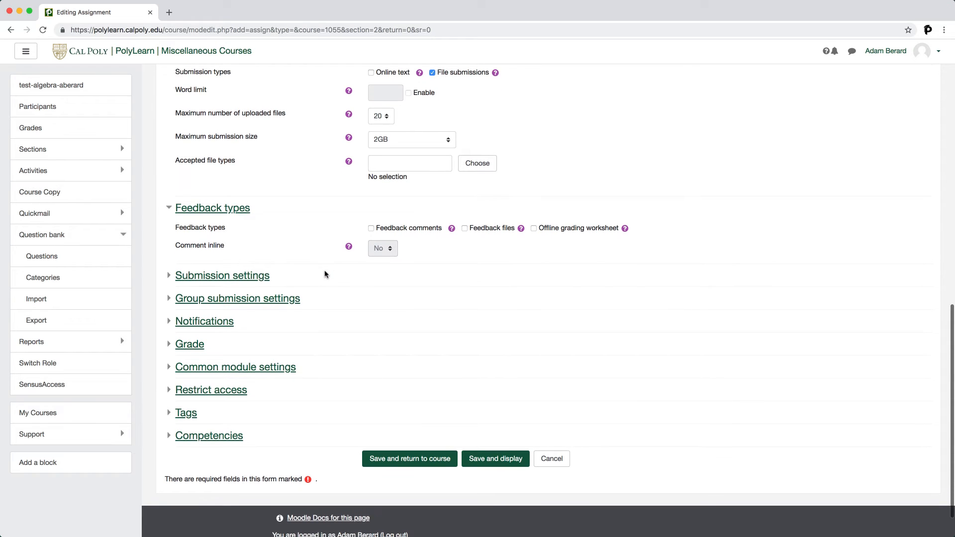
Step: Expand and review the submission settings and the group submission settings
click(246, 264)
scroll(248, 268, down, 1)
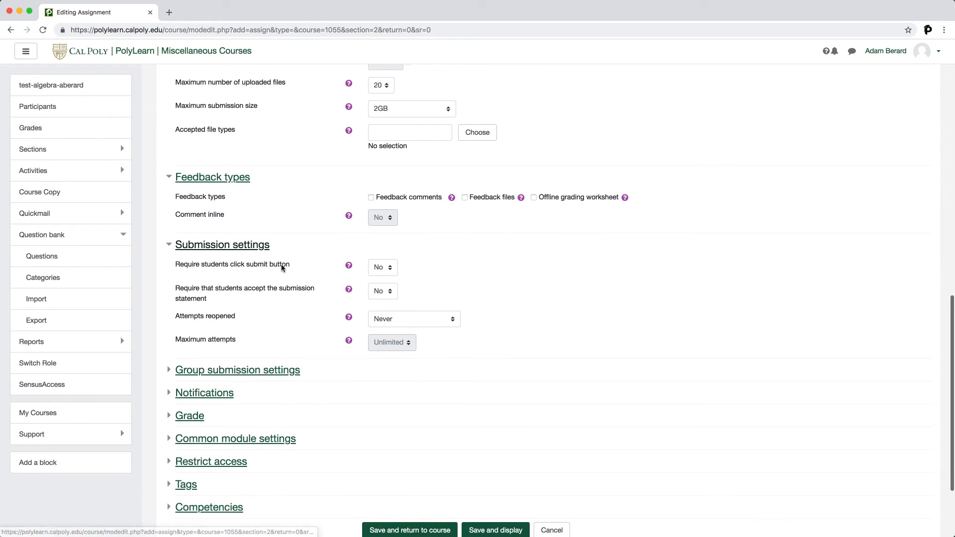
scroll(223, 265, down, 2)
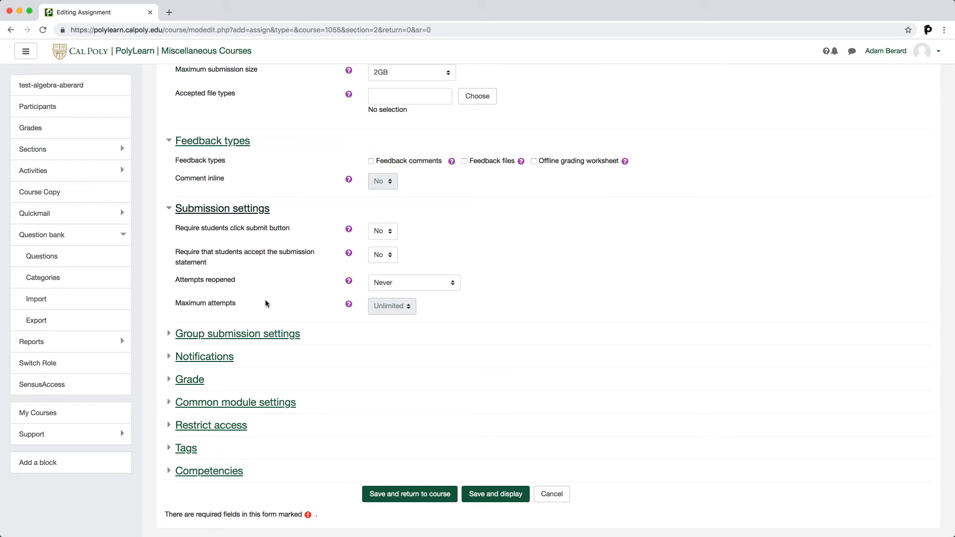
scroll(242, 257, down, 2)
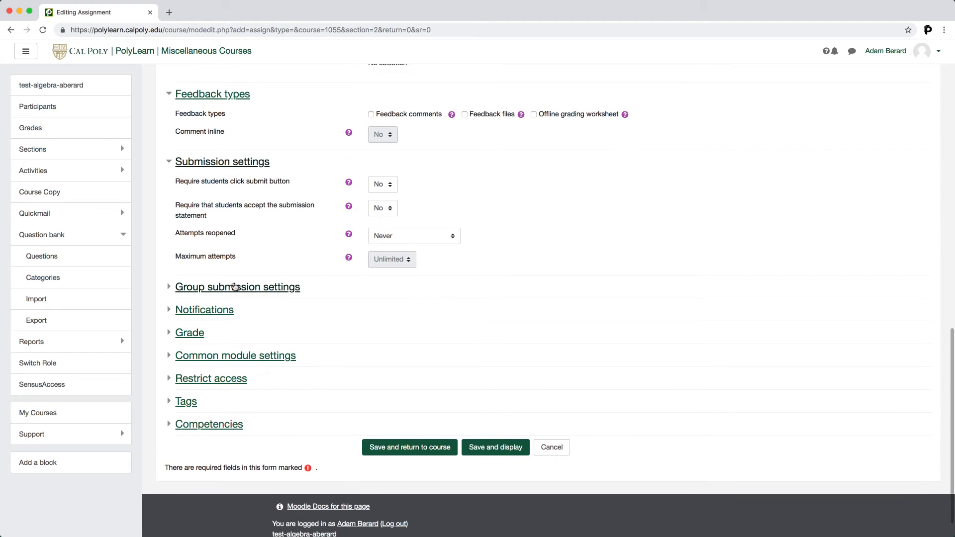
click(234, 287)
scroll(259, 291, down, 1)
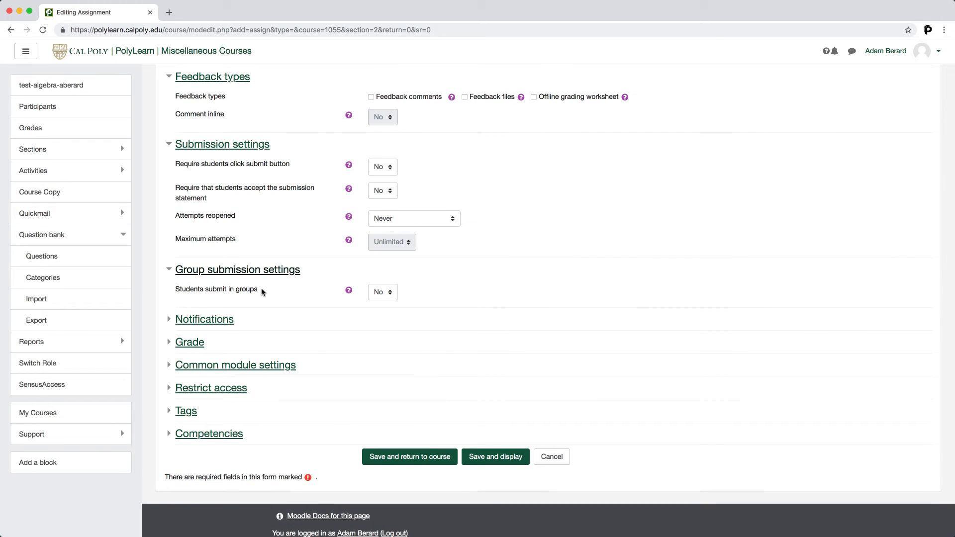
scroll(262, 292, down, 1)
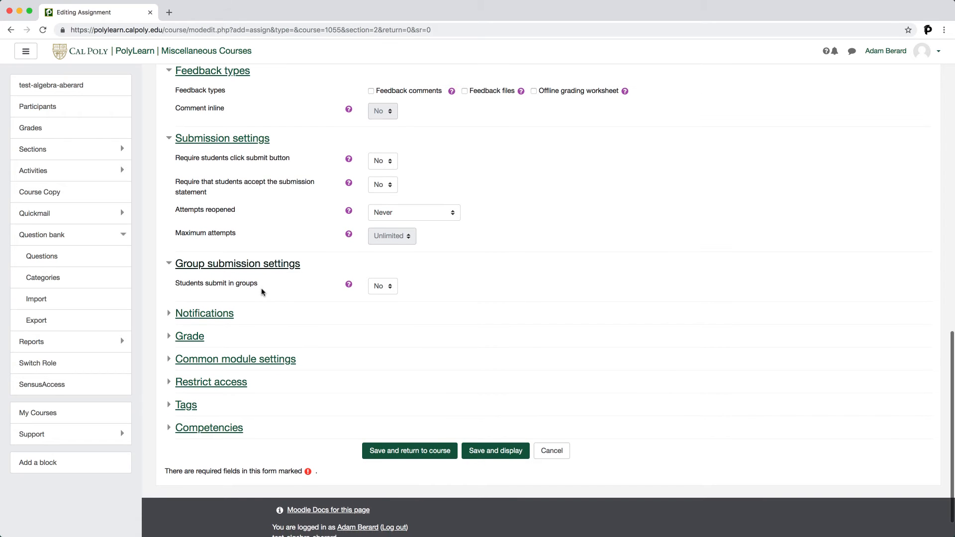
scroll(267, 290, down, 2)
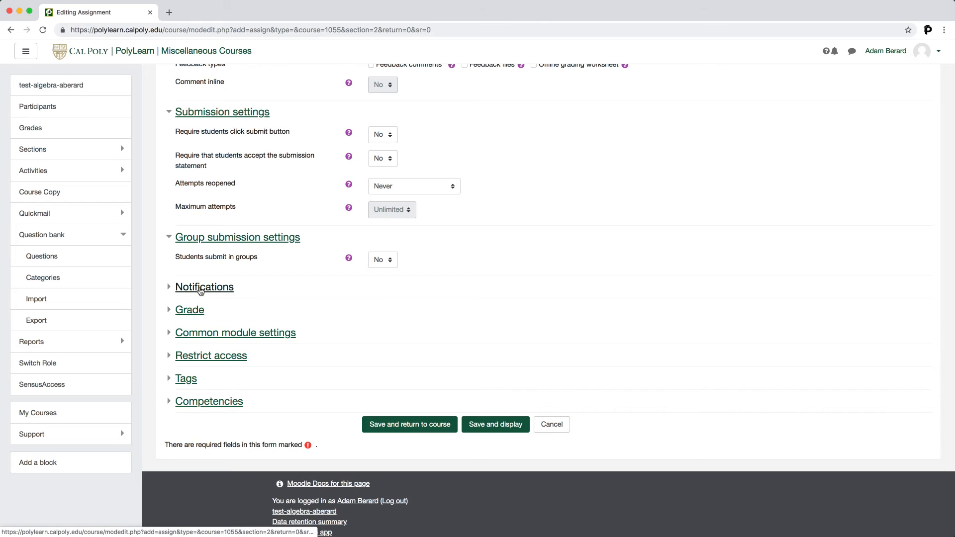
Step: Expand and review the notification settings and the grade settings
click(201, 289)
scroll(208, 287, down, 2)
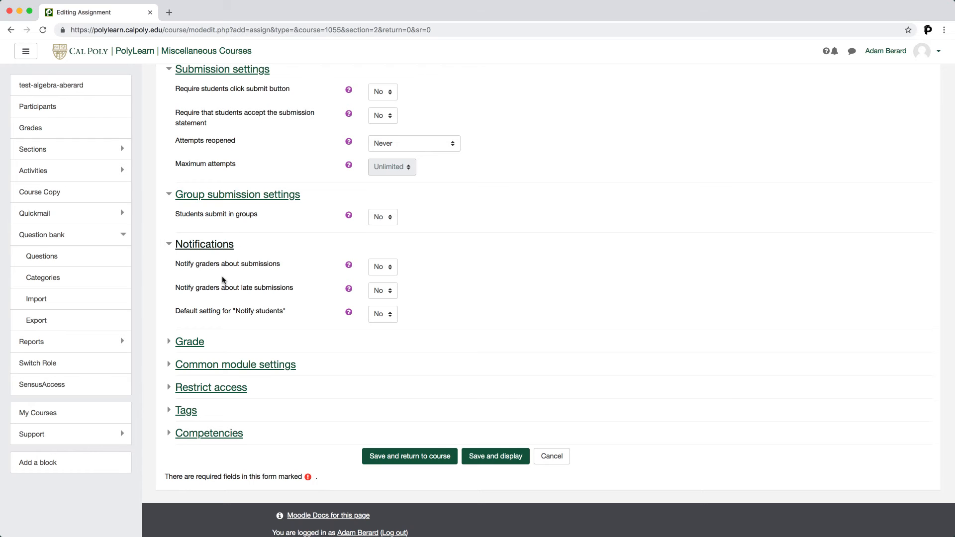
scroll(222, 280, down, 2)
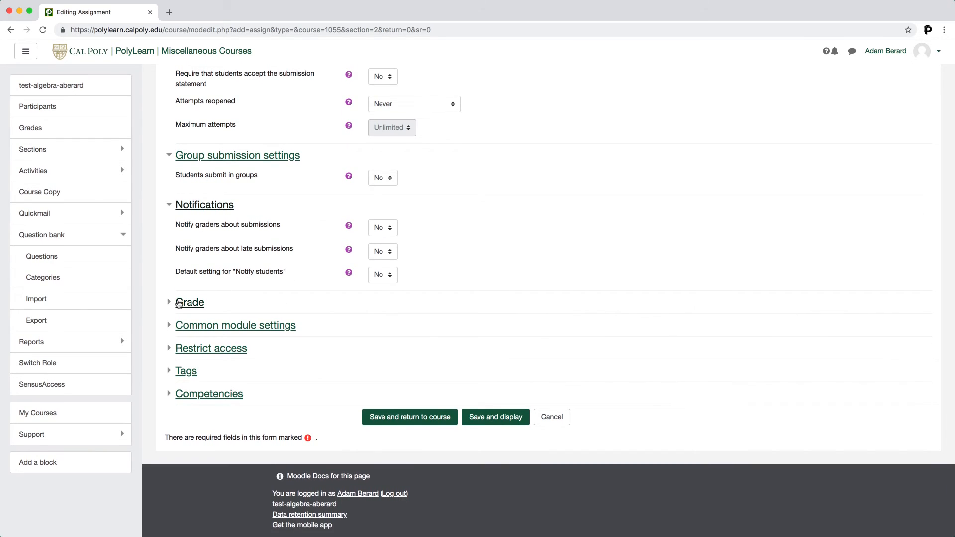
click(193, 297)
scroll(193, 293, down, 3)
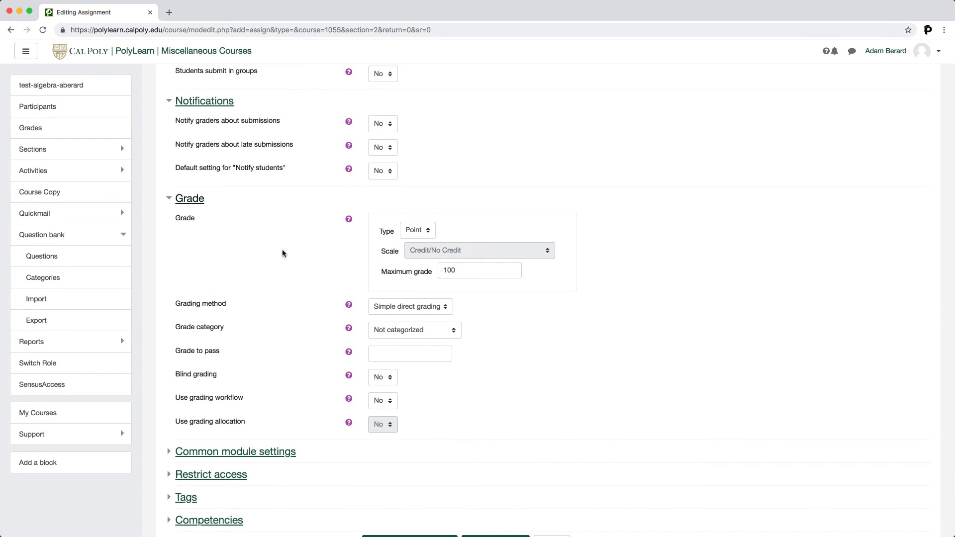
Step: Try the Scale grade type for the assignment, check its scale choices, and return the type to Point
click(431, 233)
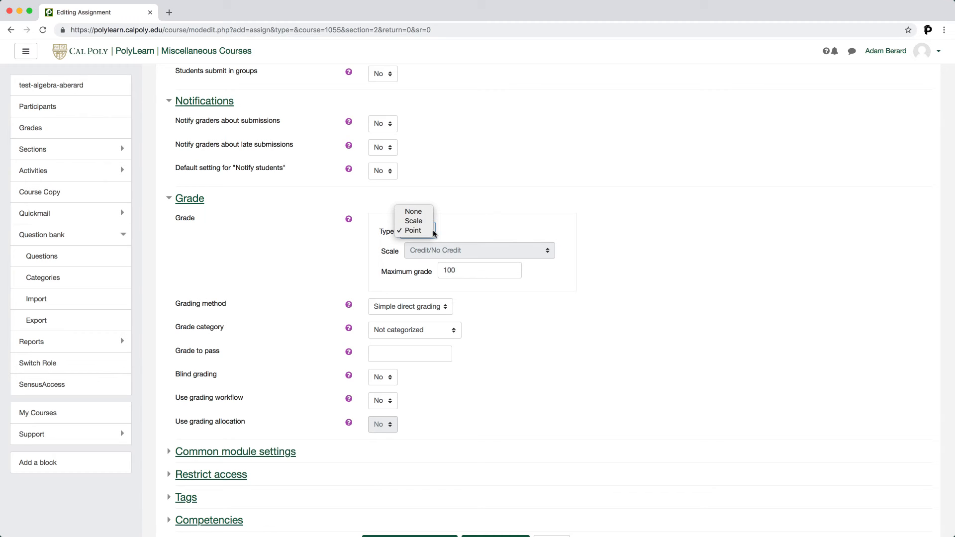
click(431, 233)
click(424, 231)
click(414, 221)
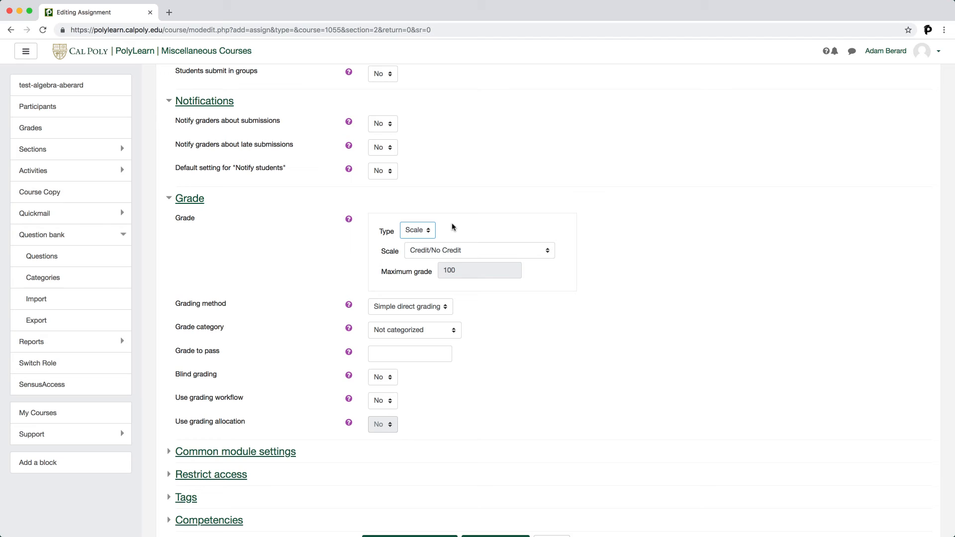
click(457, 251)
click(470, 248)
click(412, 235)
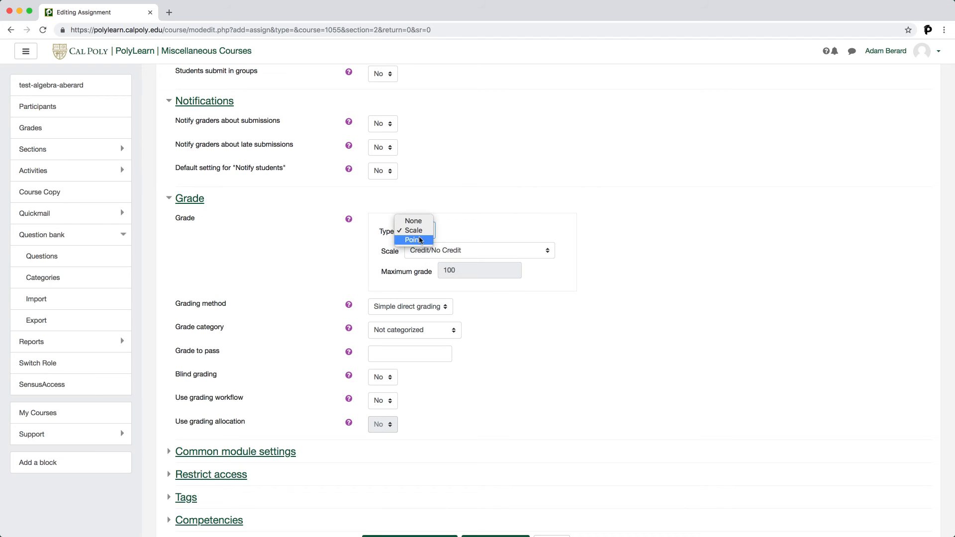
click(416, 239)
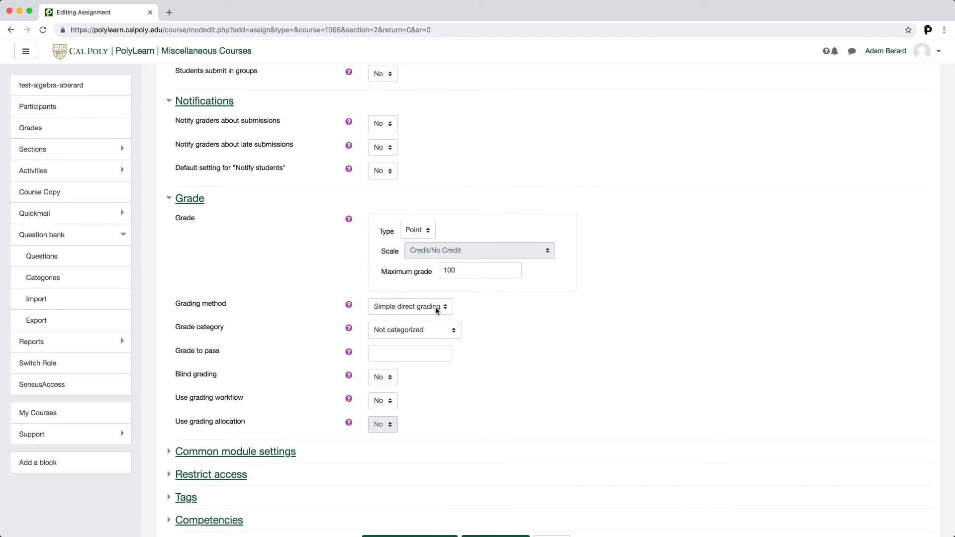
Step: Review the remaining grade settings, then save the new "Adding Assignment" and return to the course's Addition section
scroll(468, 314, down, 3)
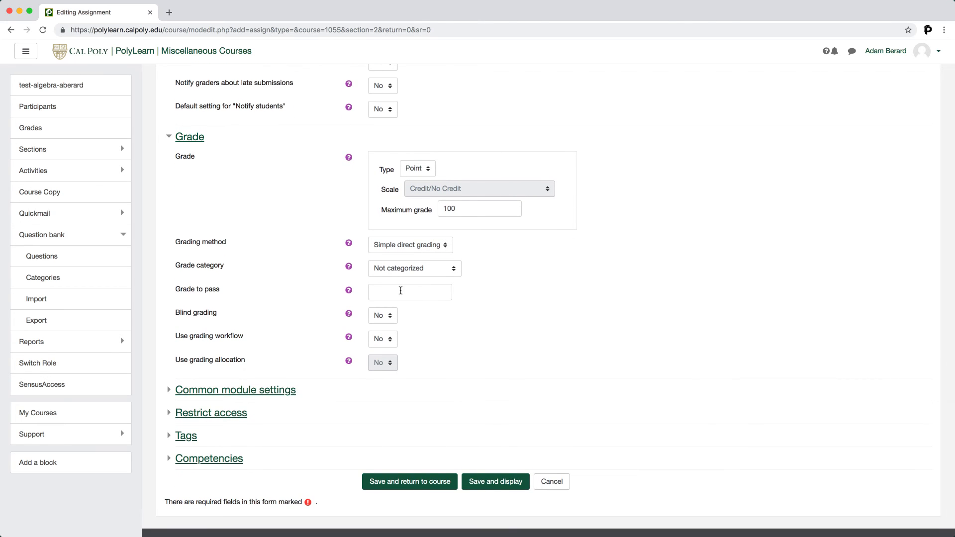
scroll(400, 294, down, 1)
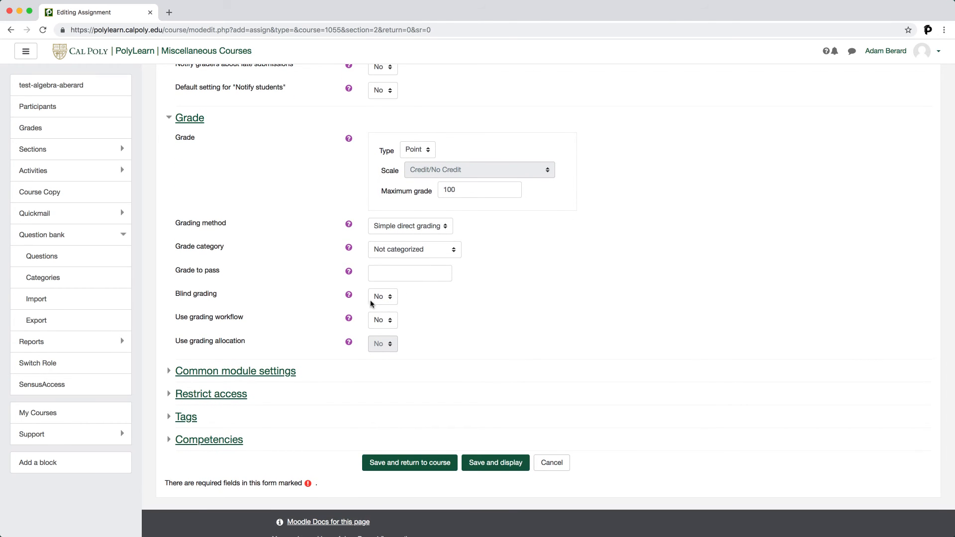
scroll(386, 302, down, 1)
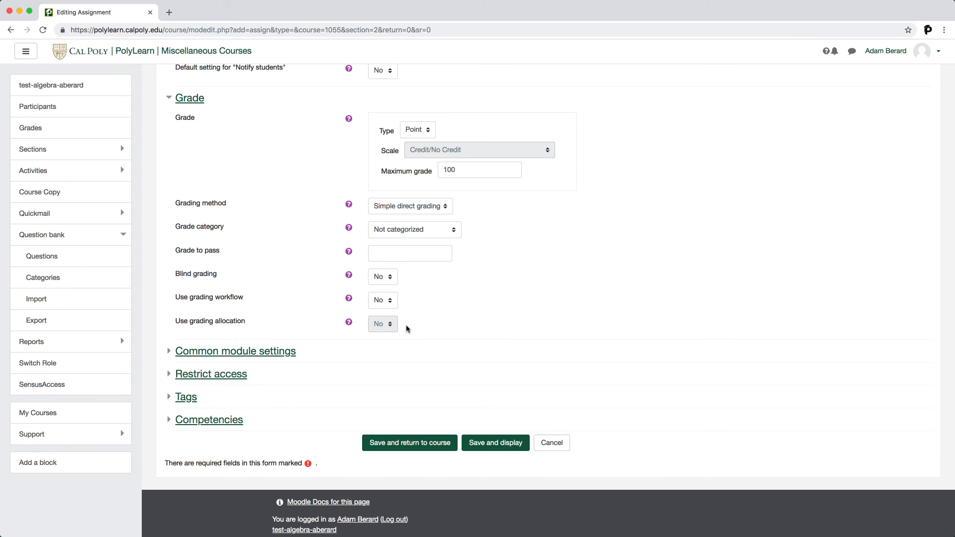
scroll(406, 328, down, 1)
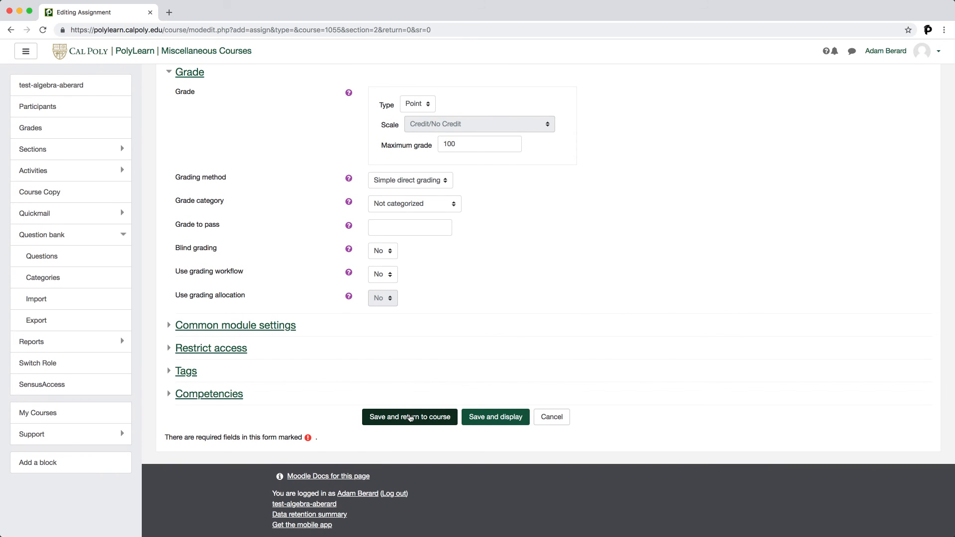
click(410, 418)
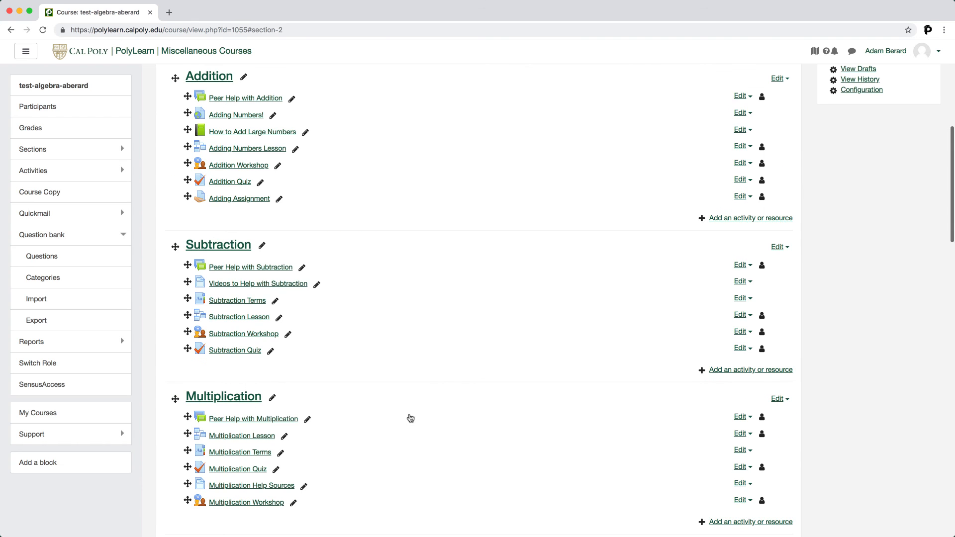
scroll(410, 418, up, 5)
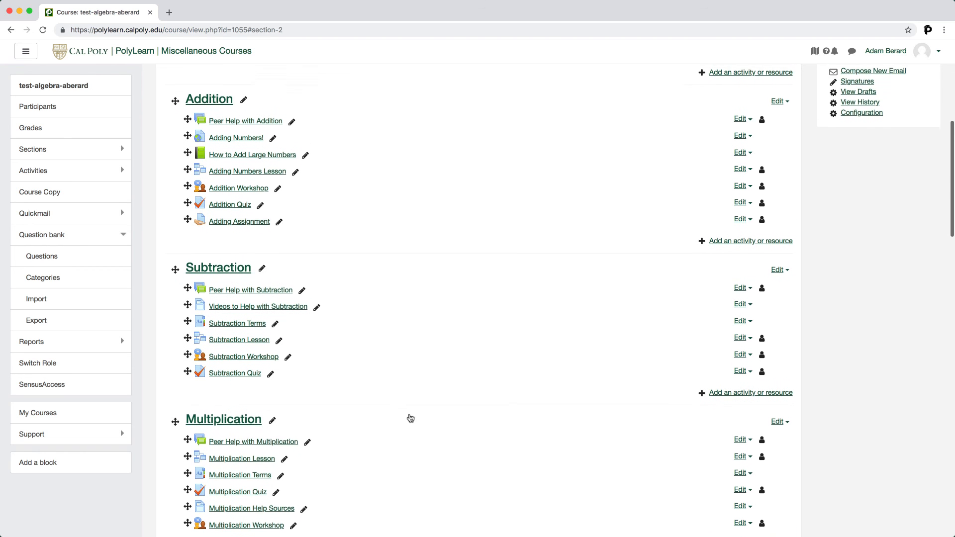